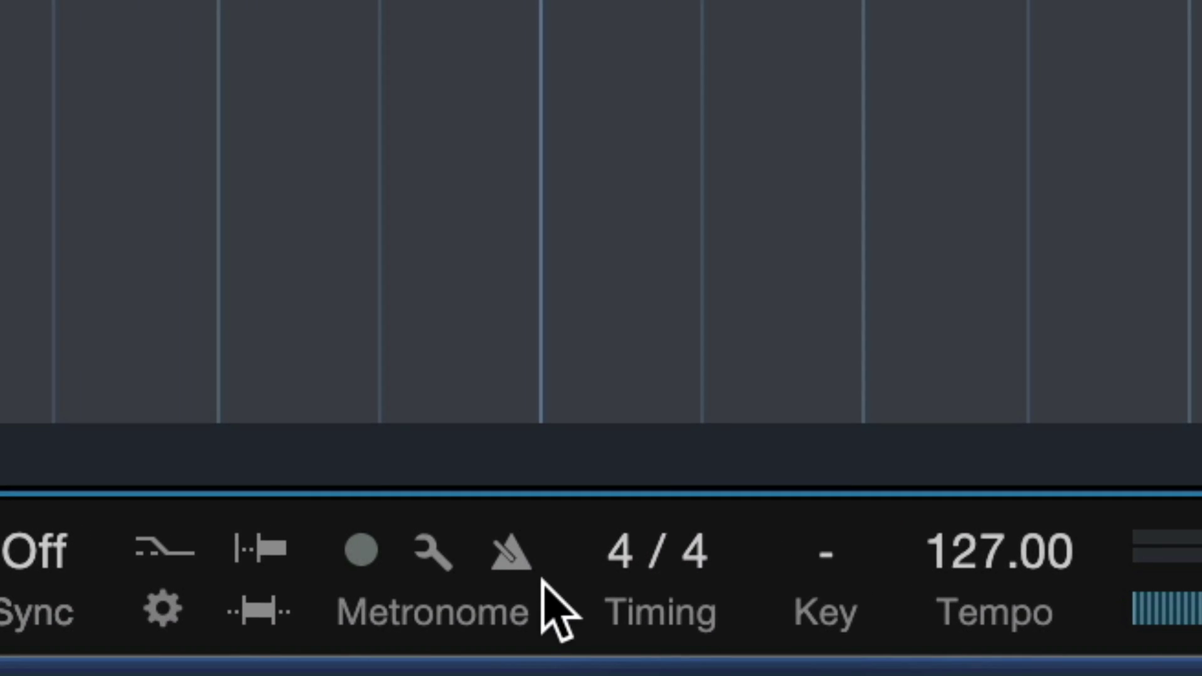
Step: Enable the metronome, start playback, and show the mixer with the Main Out channel
click(523, 559)
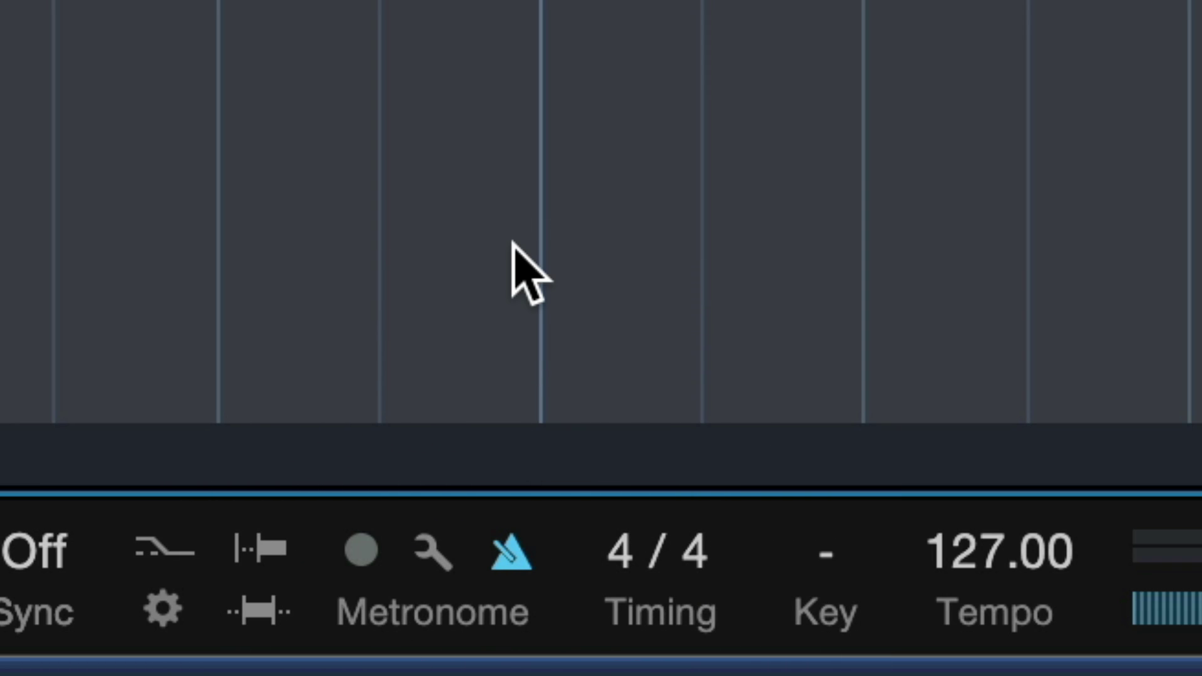
key(space)
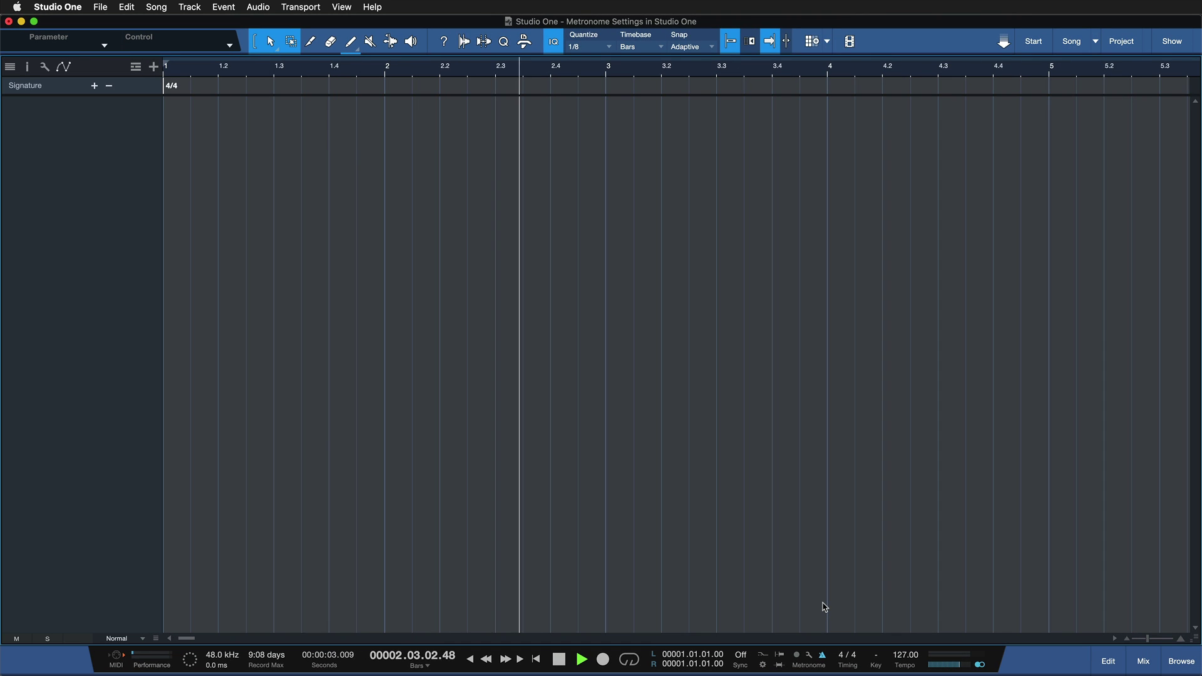
click(1135, 664)
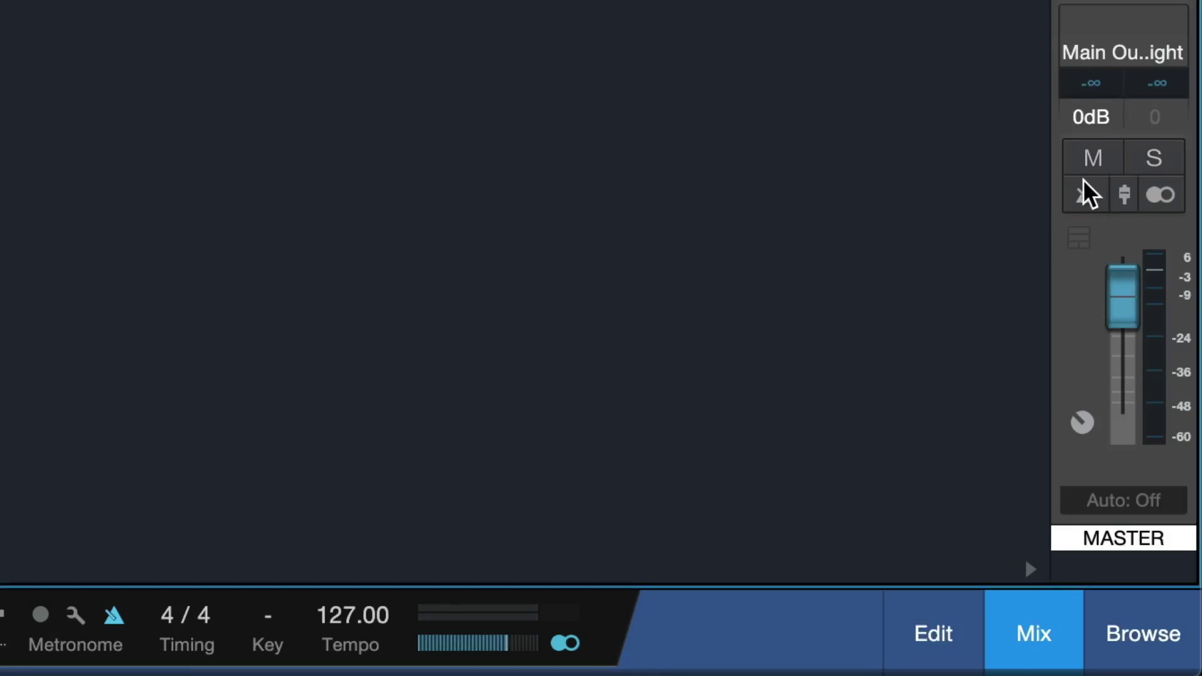
Step: Send the click only to MASTER, keep PHONES A and B off, and set MASTER click volume to +2.0 dB
click(1089, 194)
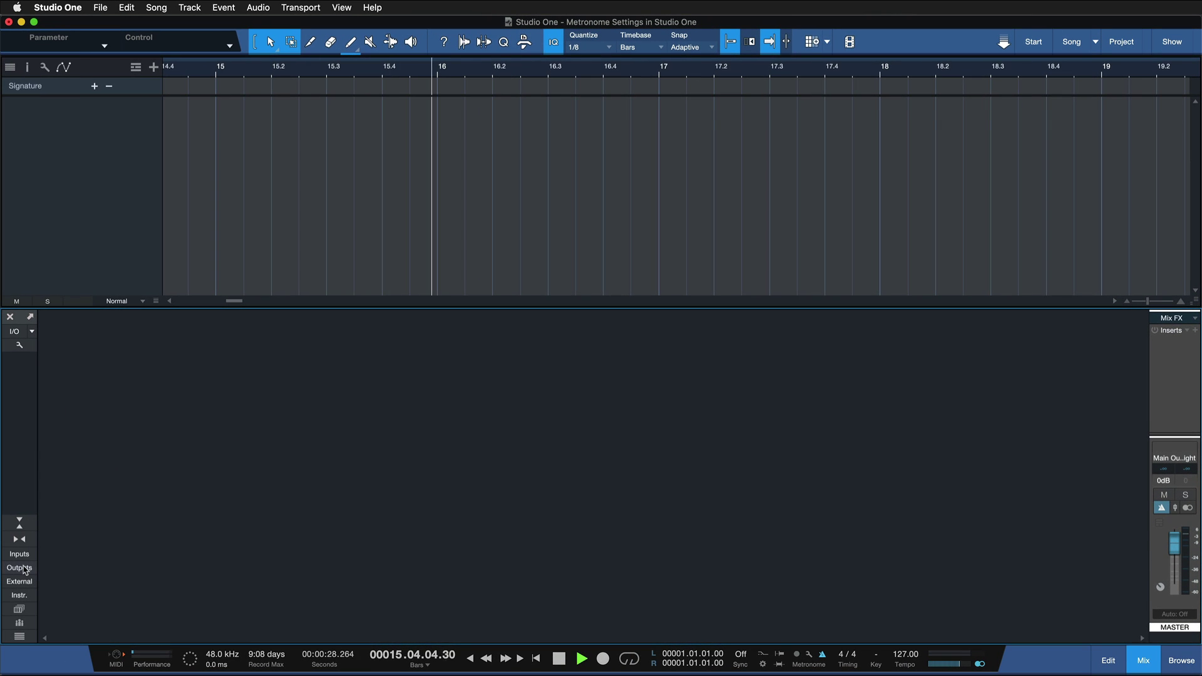
click(24, 568)
click(25, 570)
click(27, 571)
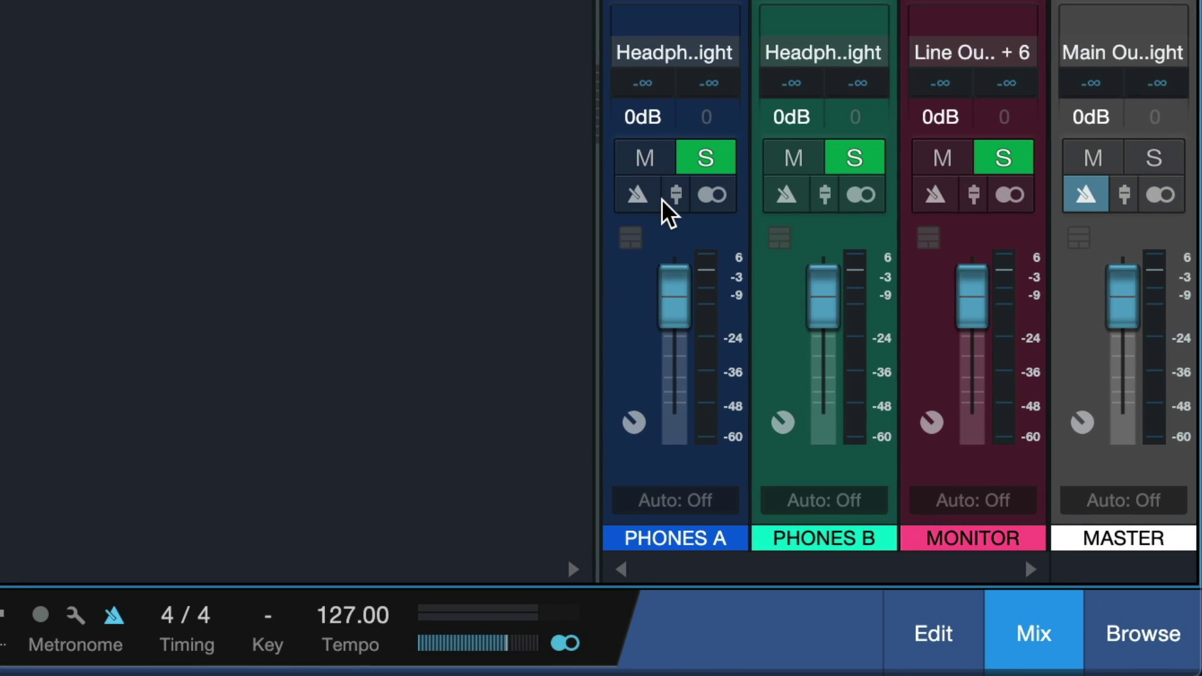
click(1006, 508)
click(785, 196)
click(784, 197)
click(636, 194)
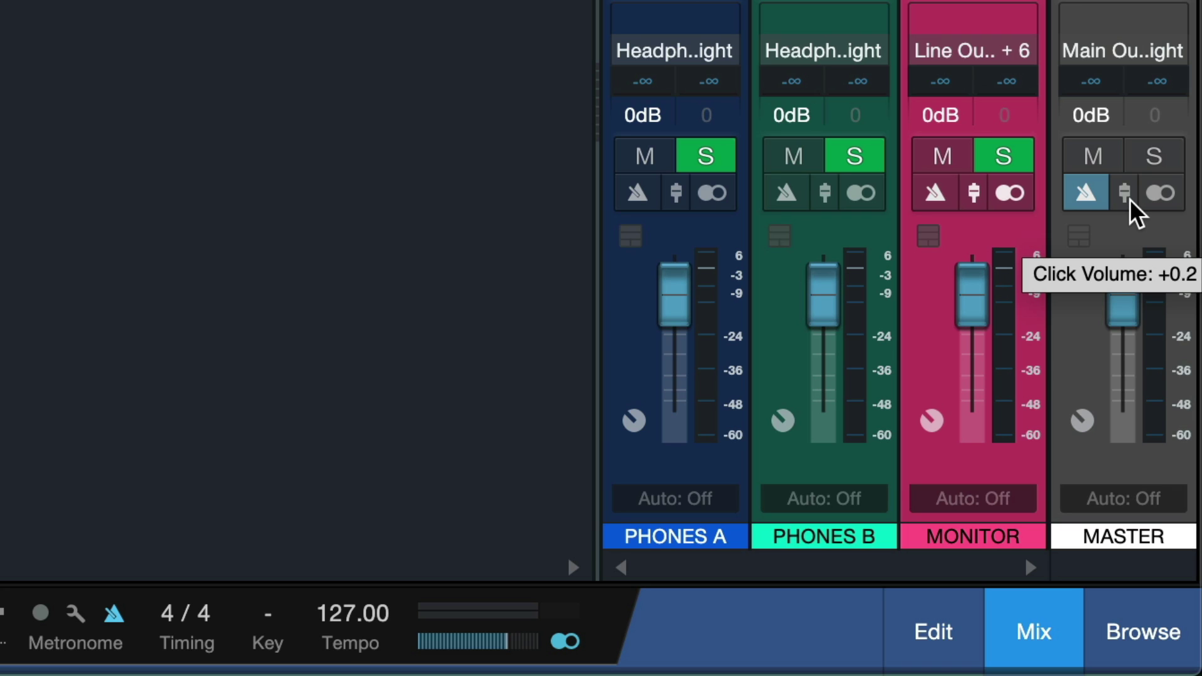
drag(1127, 216, 1092, 284)
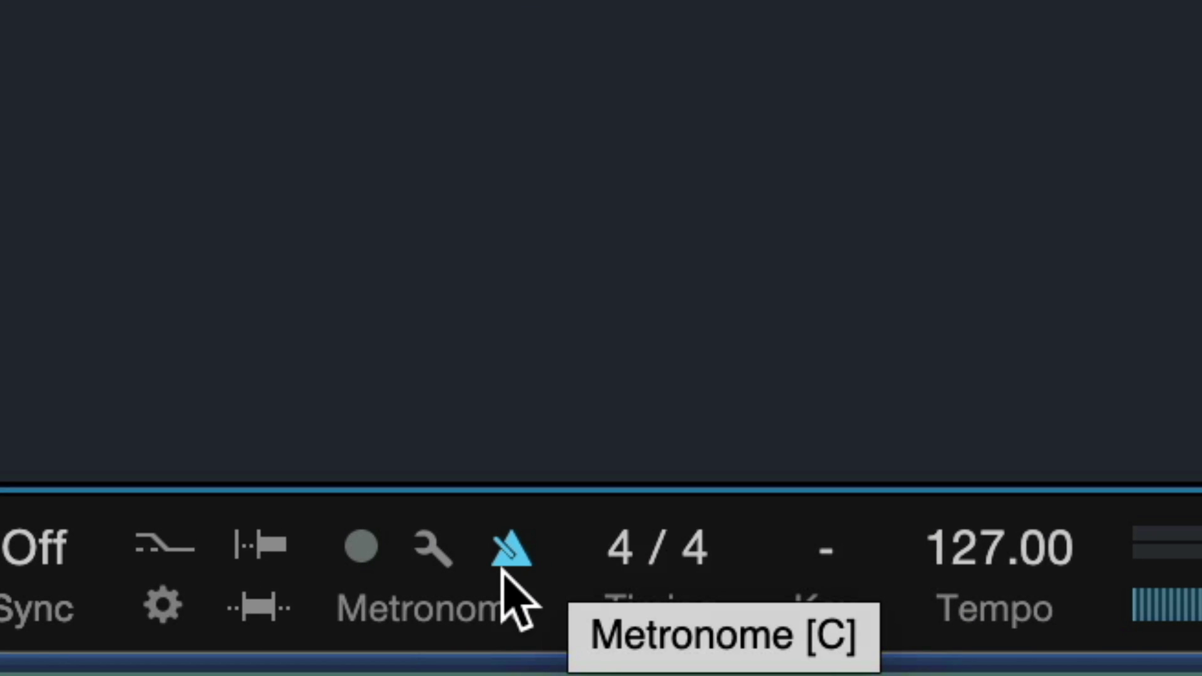
Step: In Metronome Setup, rebalance the Accent and Beat click levels and keep Offbeat near minimum
click(432, 549)
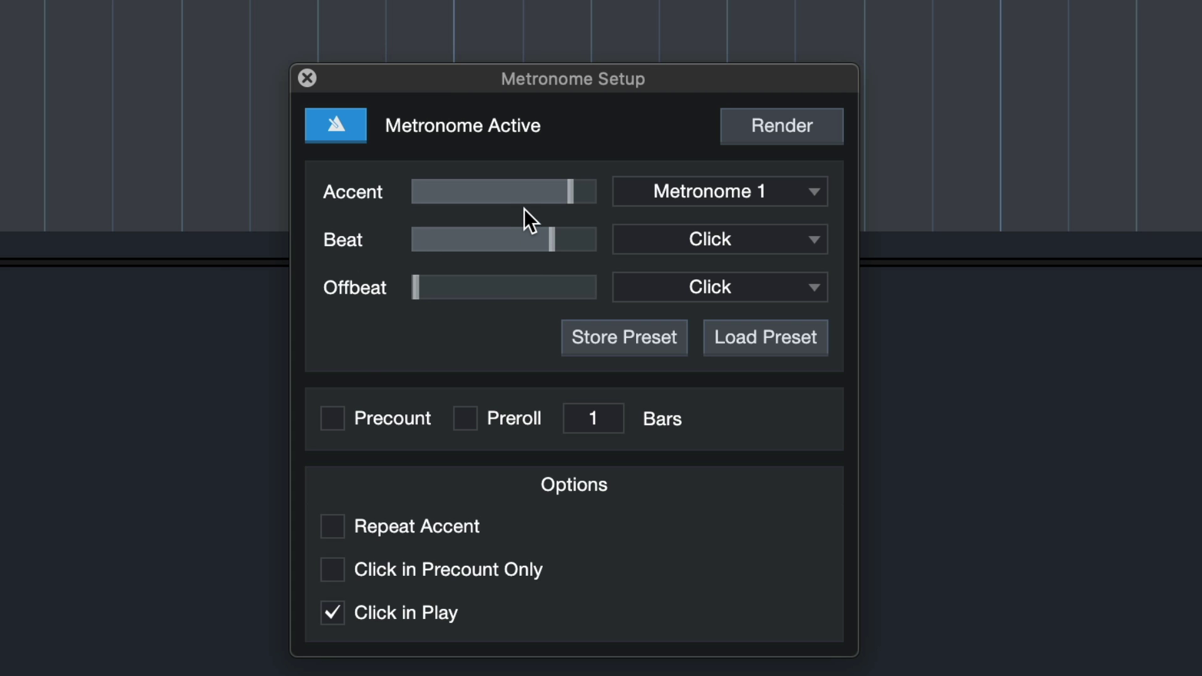
drag(515, 190, 412, 191)
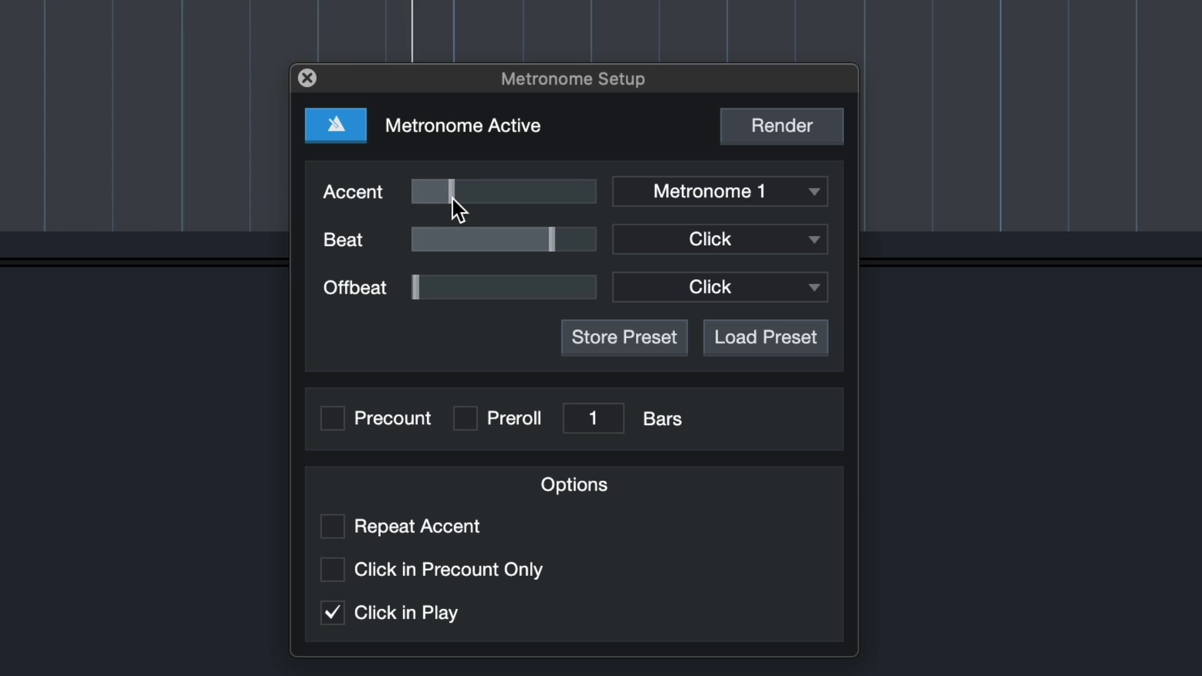
drag(514, 188, 556, 201)
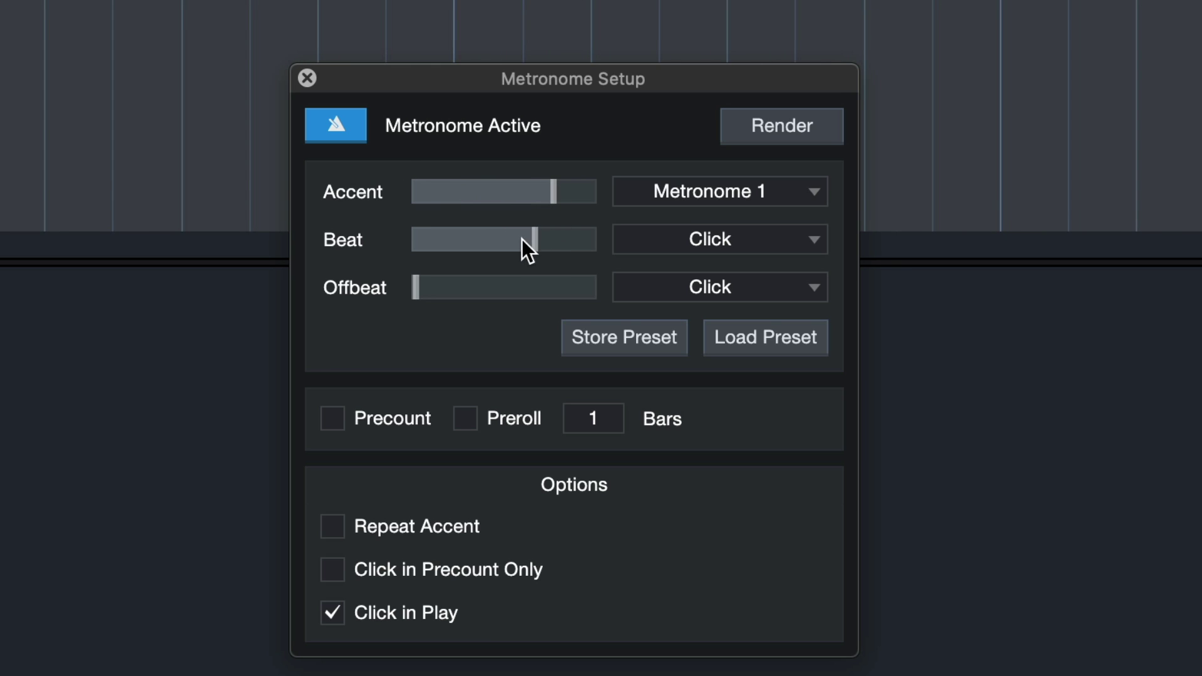
drag(422, 230, 404, 239)
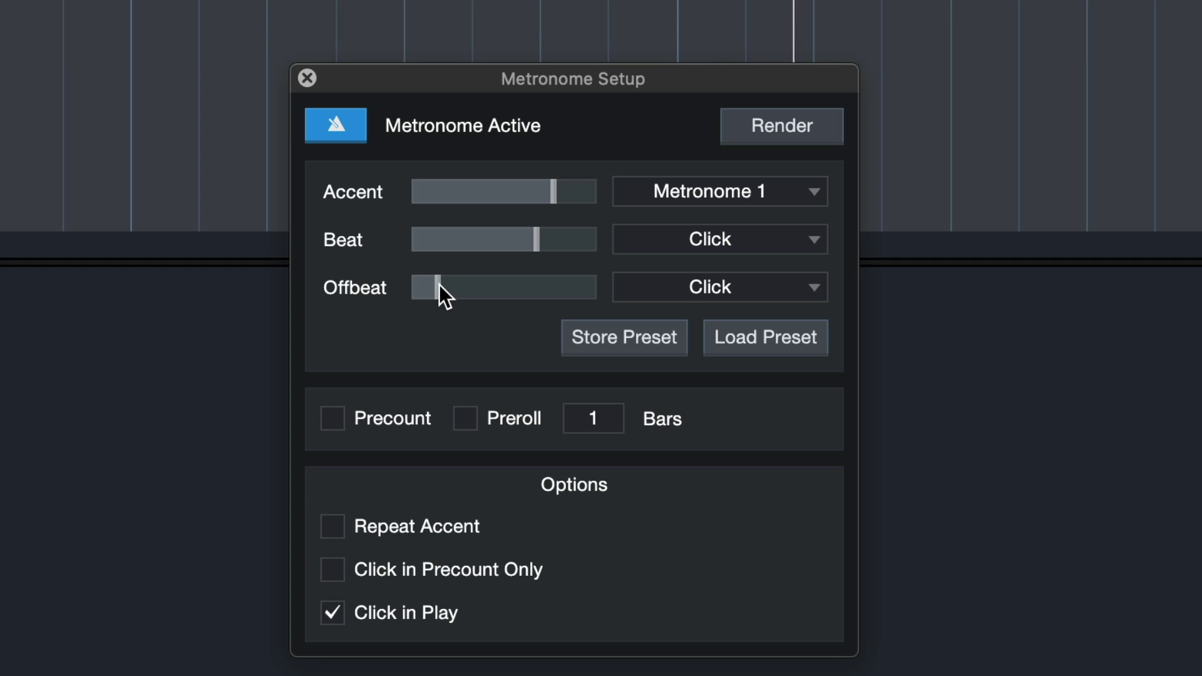
drag(438, 285, 452, 290)
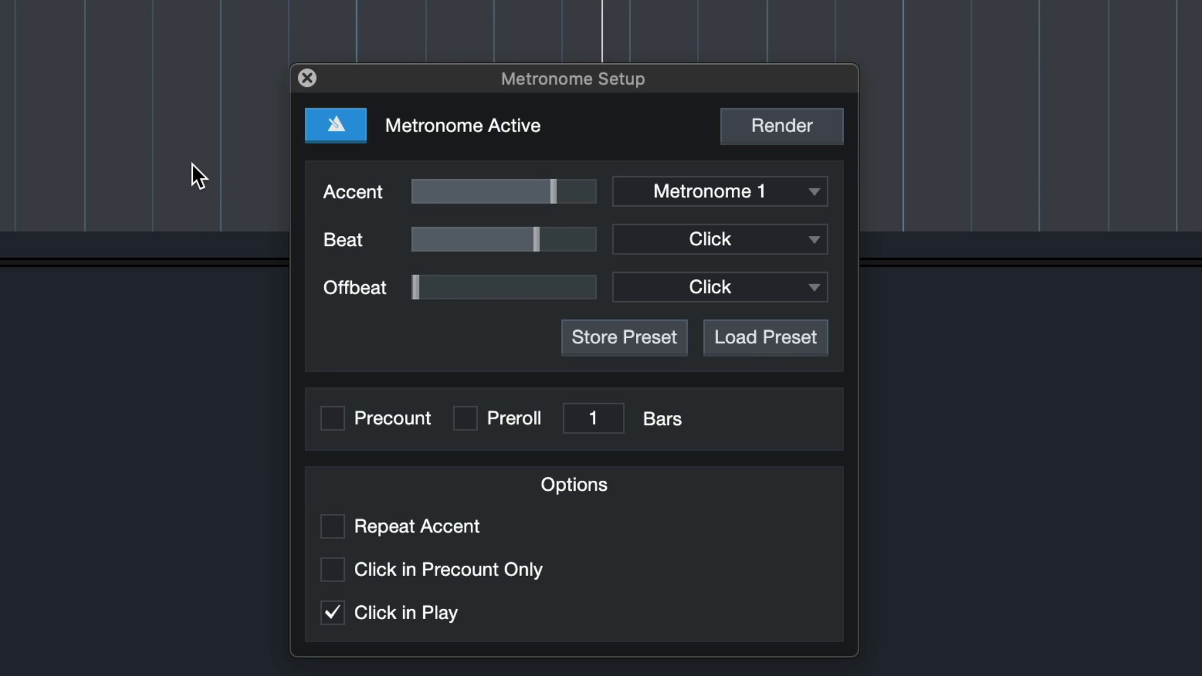
Step: Set the Offbeat sound to Cowbell and raise its level
click(742, 287)
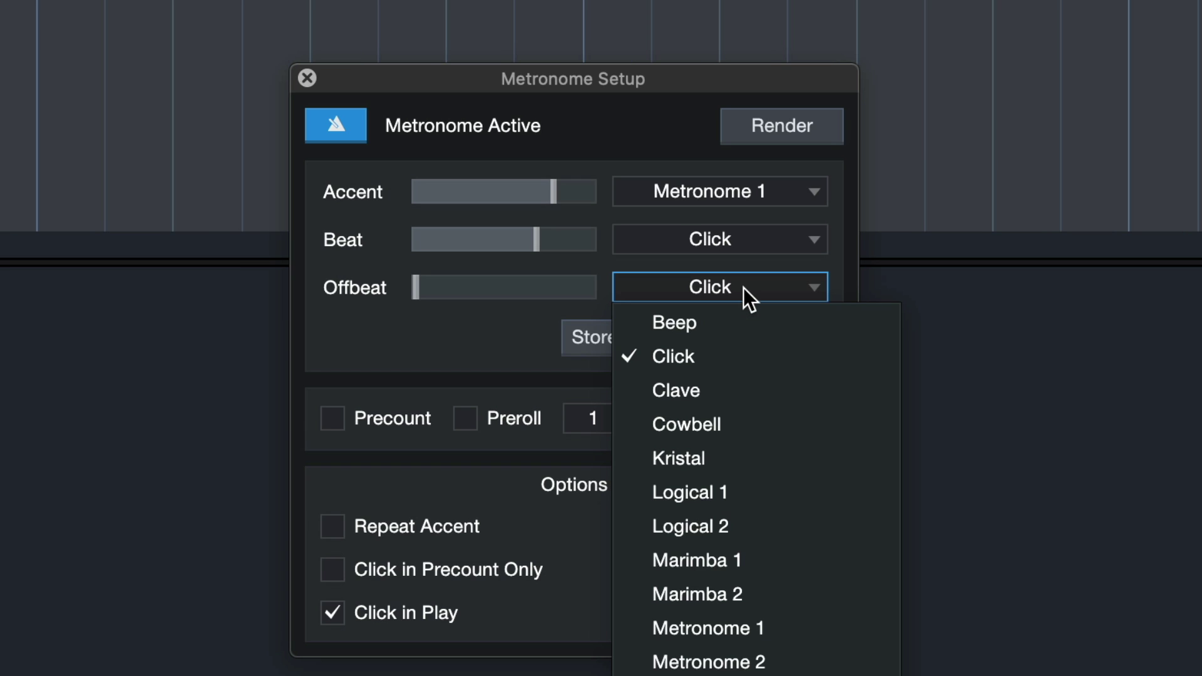
click(703, 433)
drag(449, 283, 494, 284)
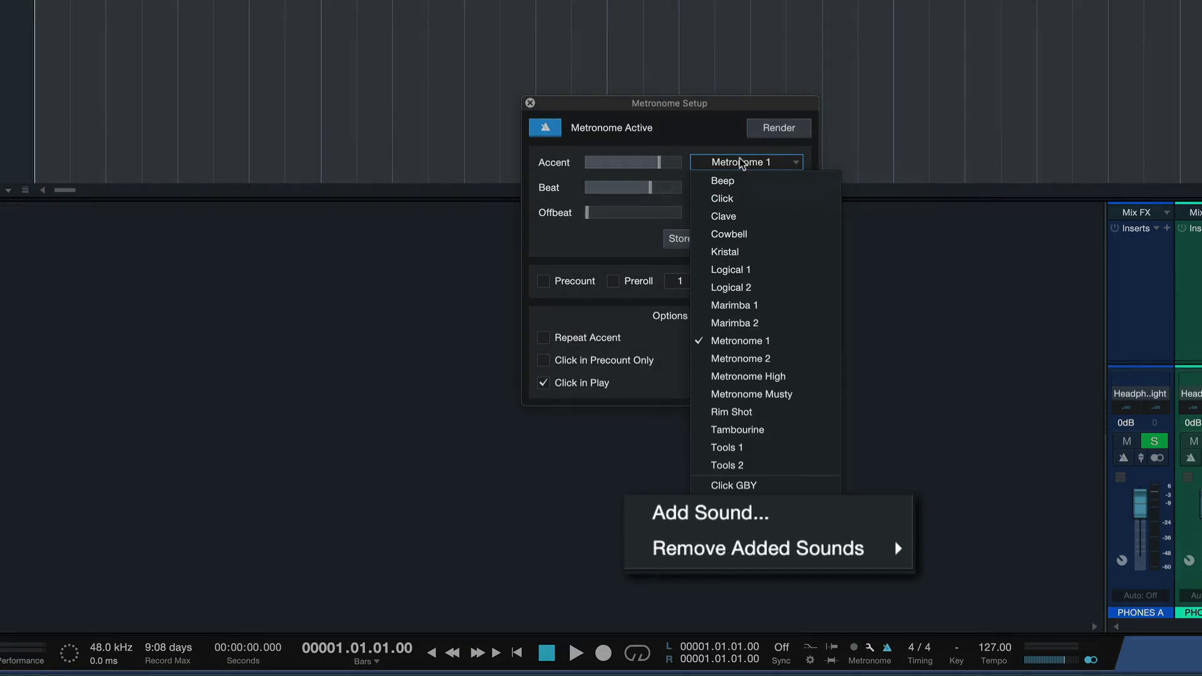
Step: Choose Click GBY for Accent and Clack GBY for Beat, then play to audition them
click(766, 492)
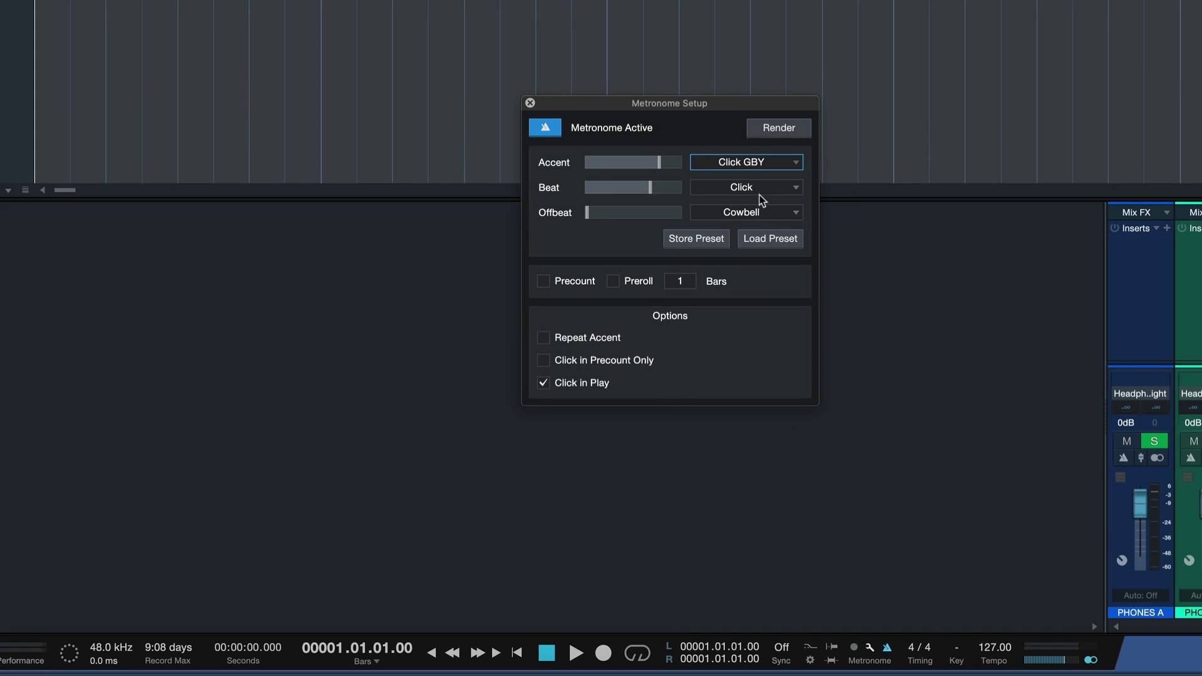
click(759, 189)
click(763, 529)
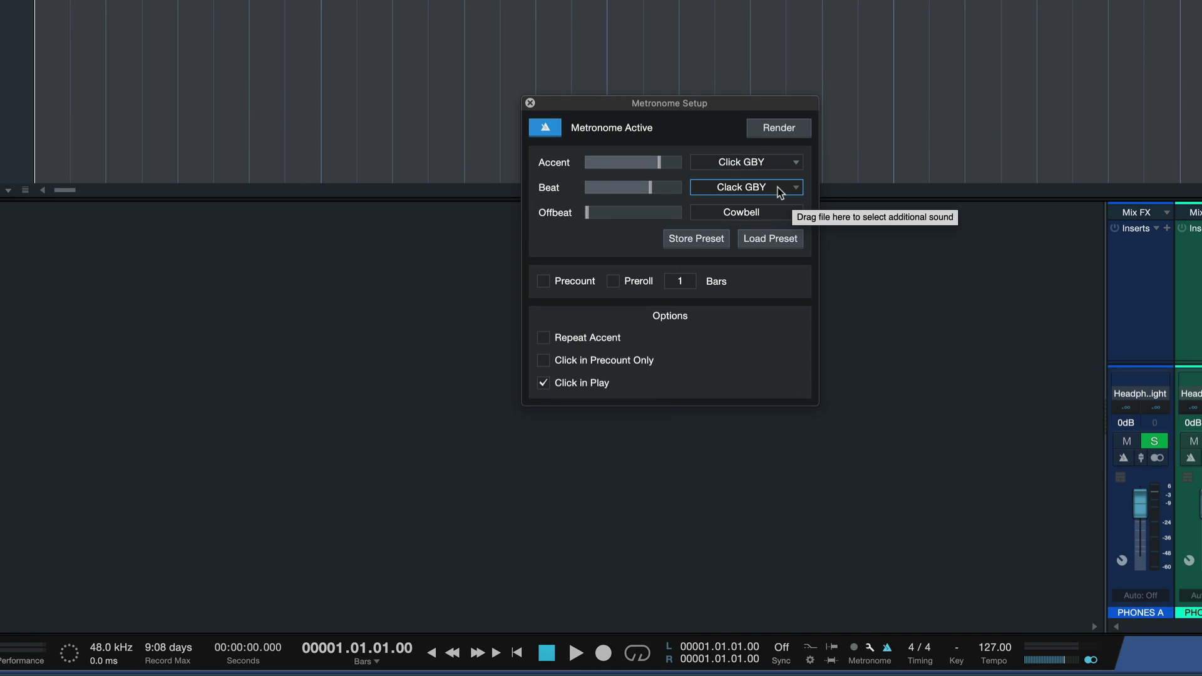
key(space)
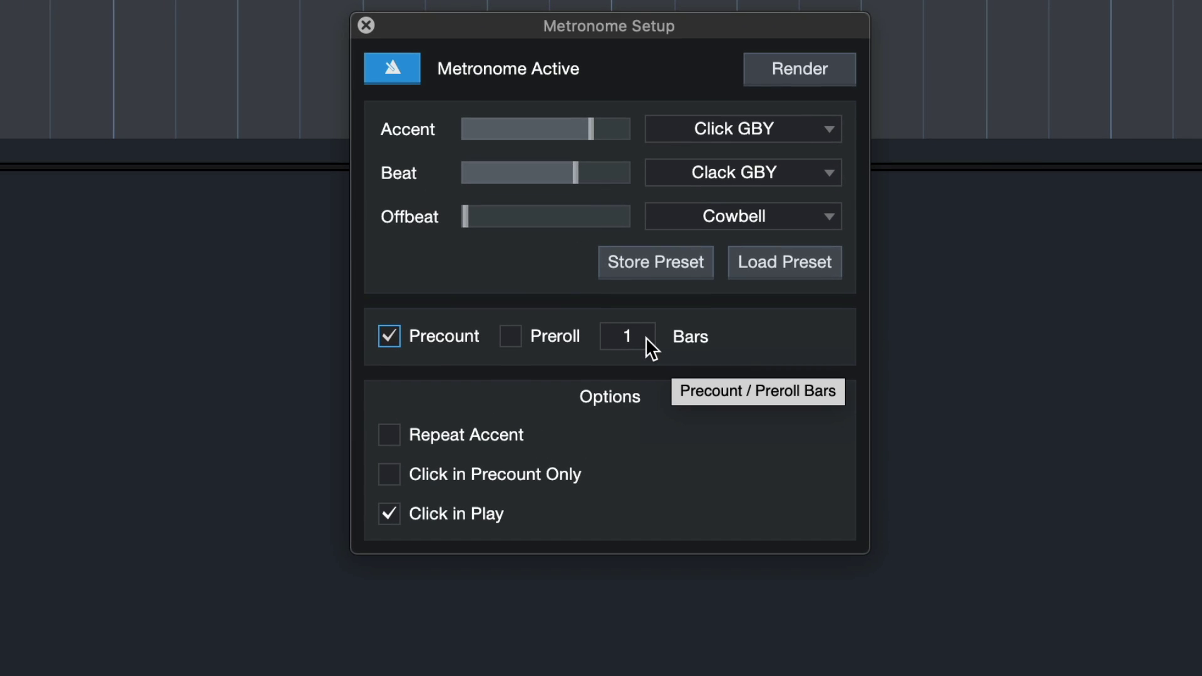
Step: Toggle the Precount checkbox repeatedly, leaving it off
click(440, 332)
click(440, 331)
click(440, 331)
click(440, 332)
click(439, 332)
click(440, 332)
click(439, 332)
click(440, 332)
click(443, 343)
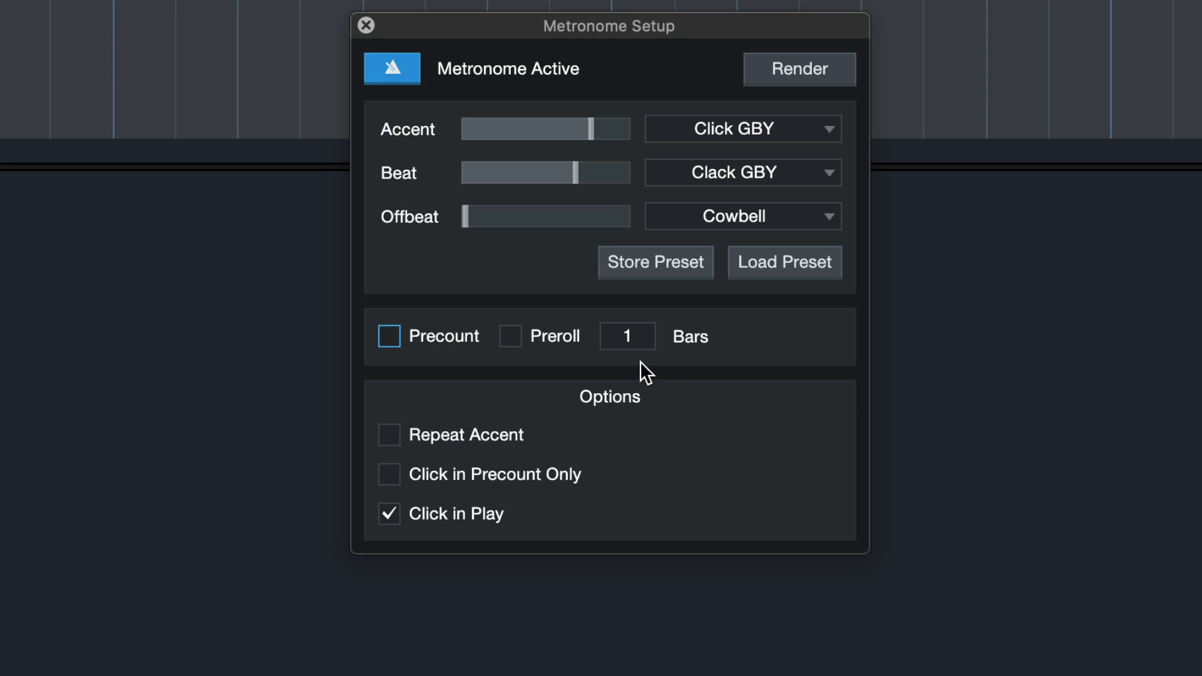
Step: Set the precount to 2 bars and switch Precount on
click(630, 340)
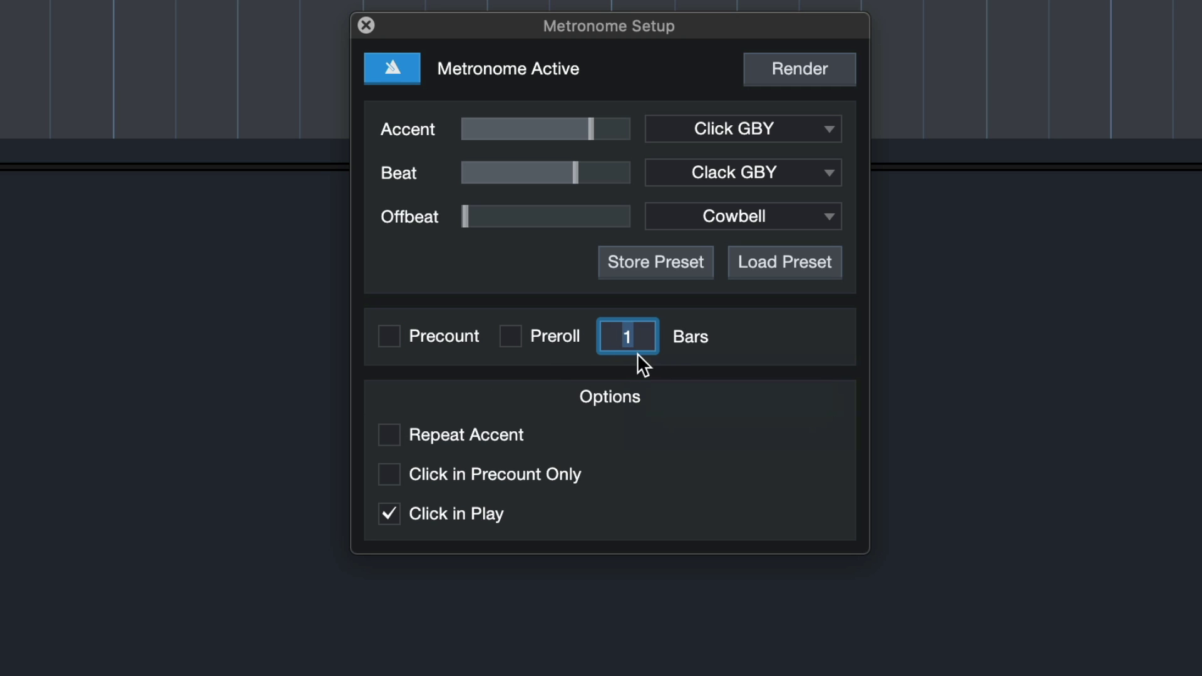
click(640, 342)
text(2)
key(Return)
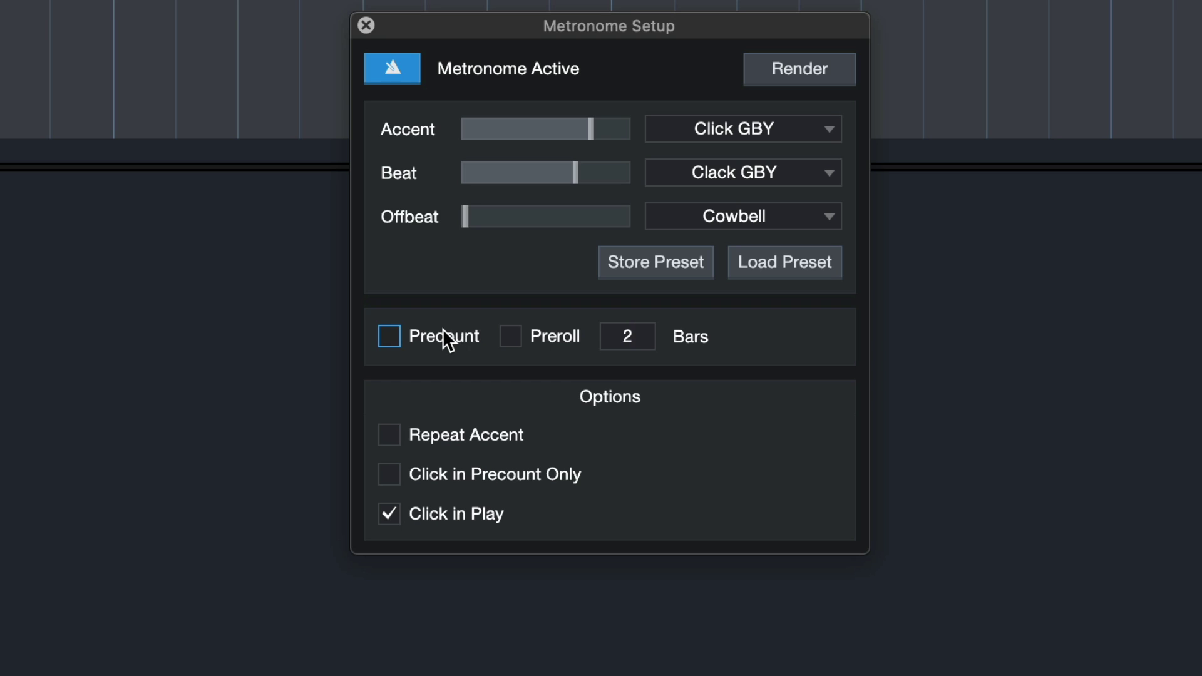
click(442, 330)
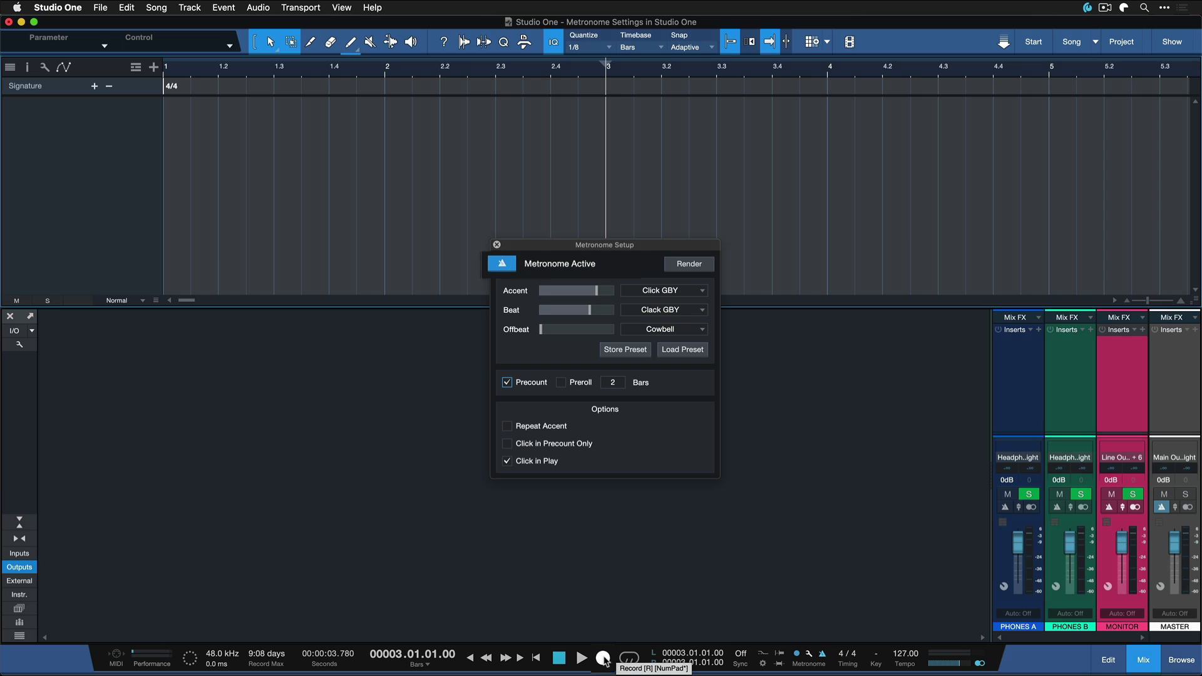
Step: Start recording from the transport to hear the precount
click(604, 634)
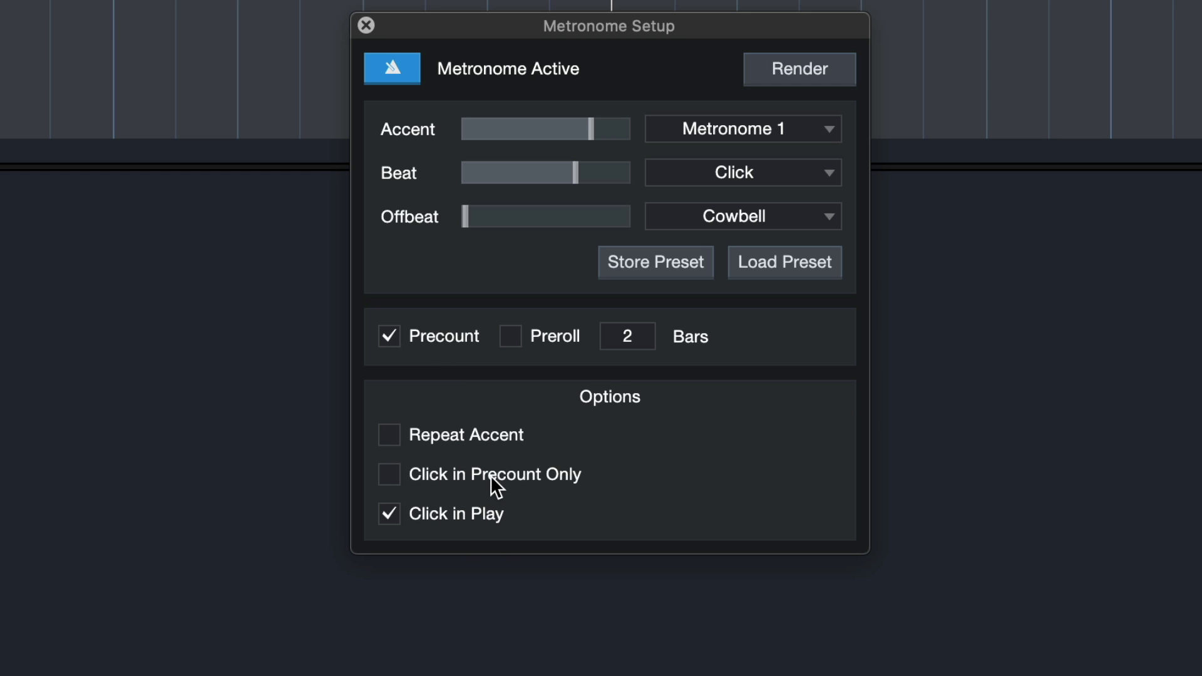
Step: Enable Click in Precount Only, listen to it, then stop playback
click(492, 476)
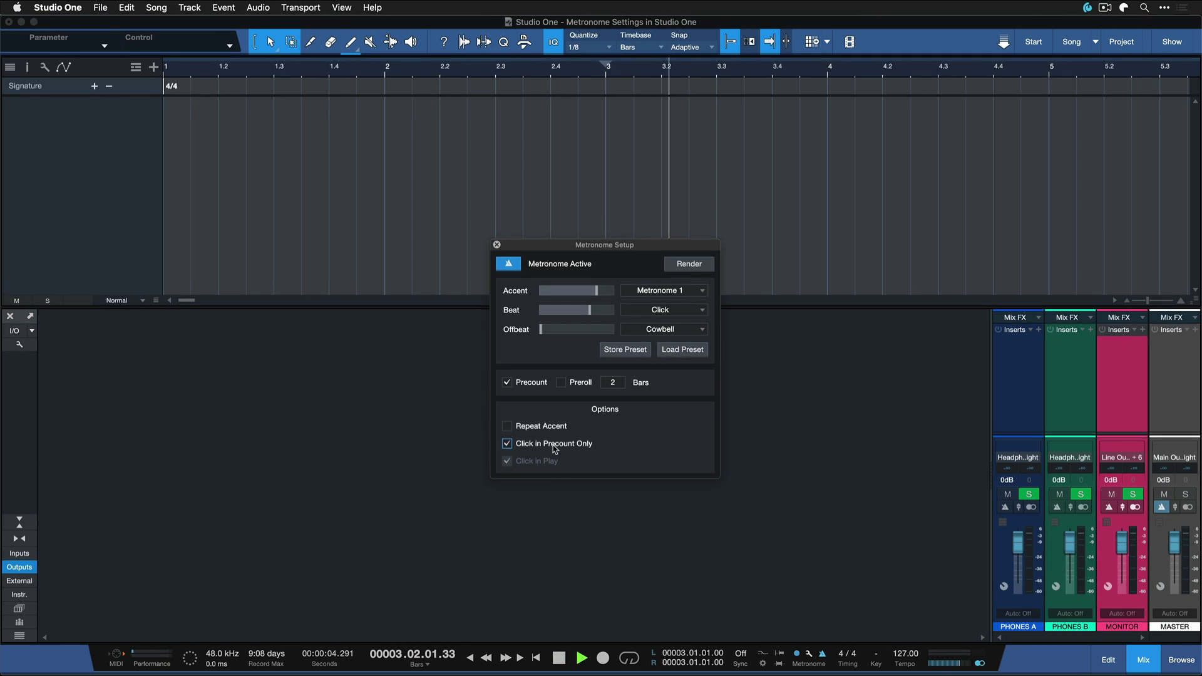
key(space)
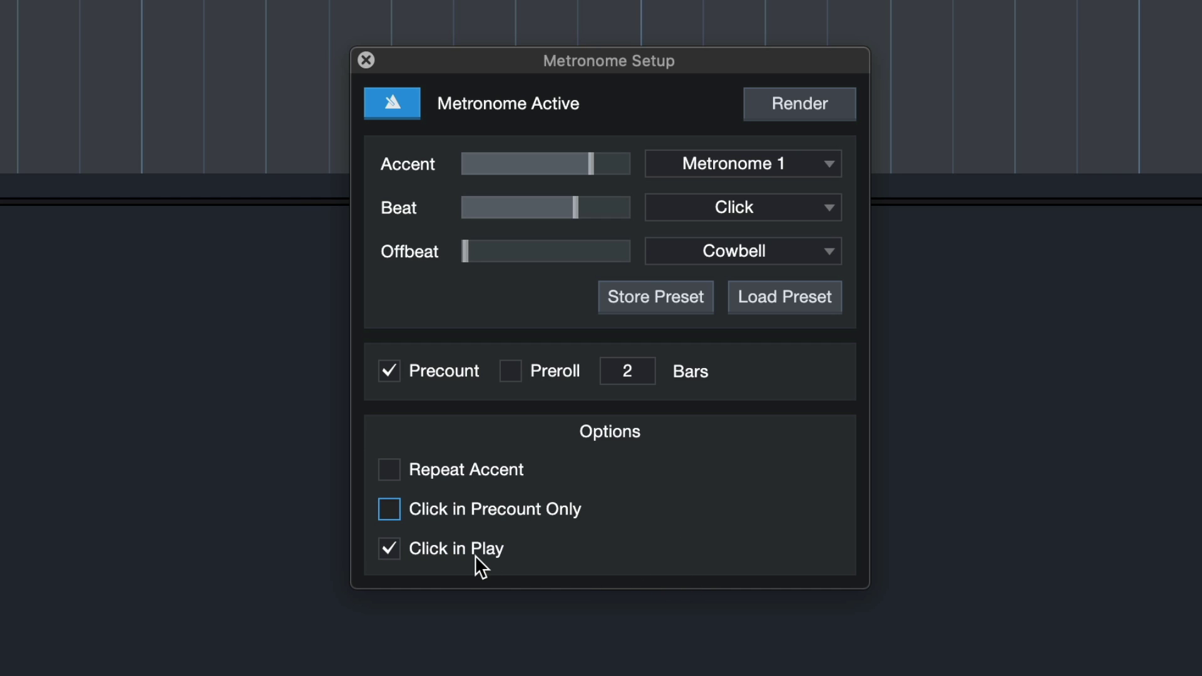
Step: Re-enable Click in Play and change the time signature to 12/8
click(428, 549)
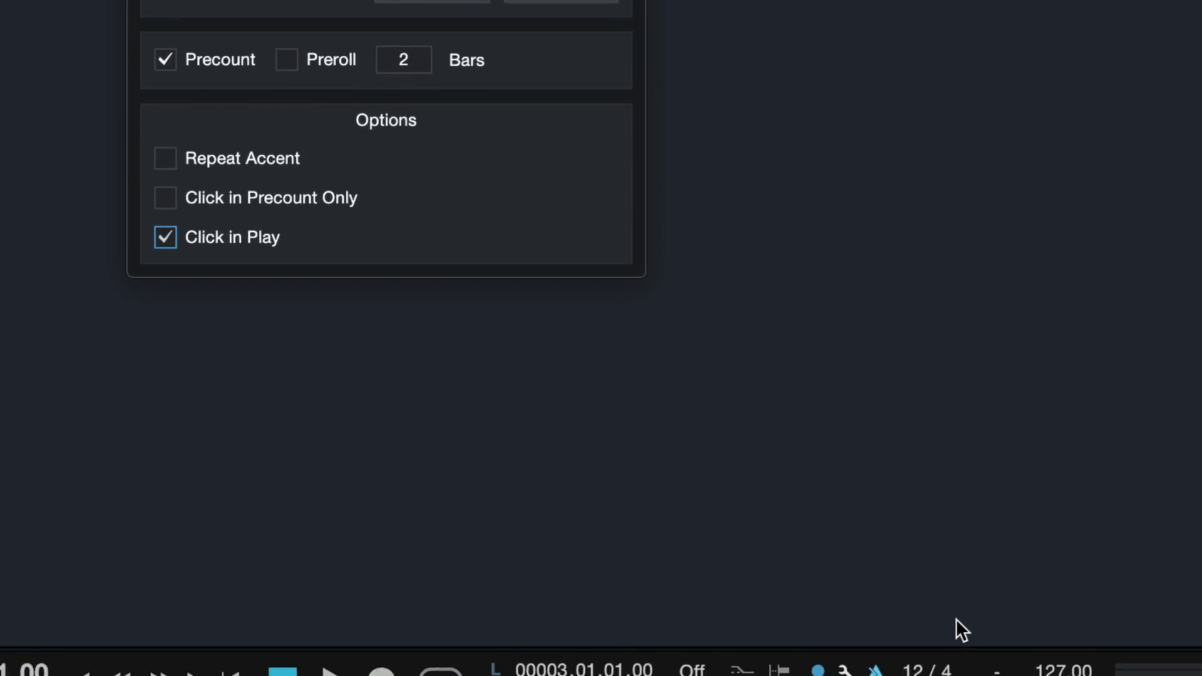
click(899, 623)
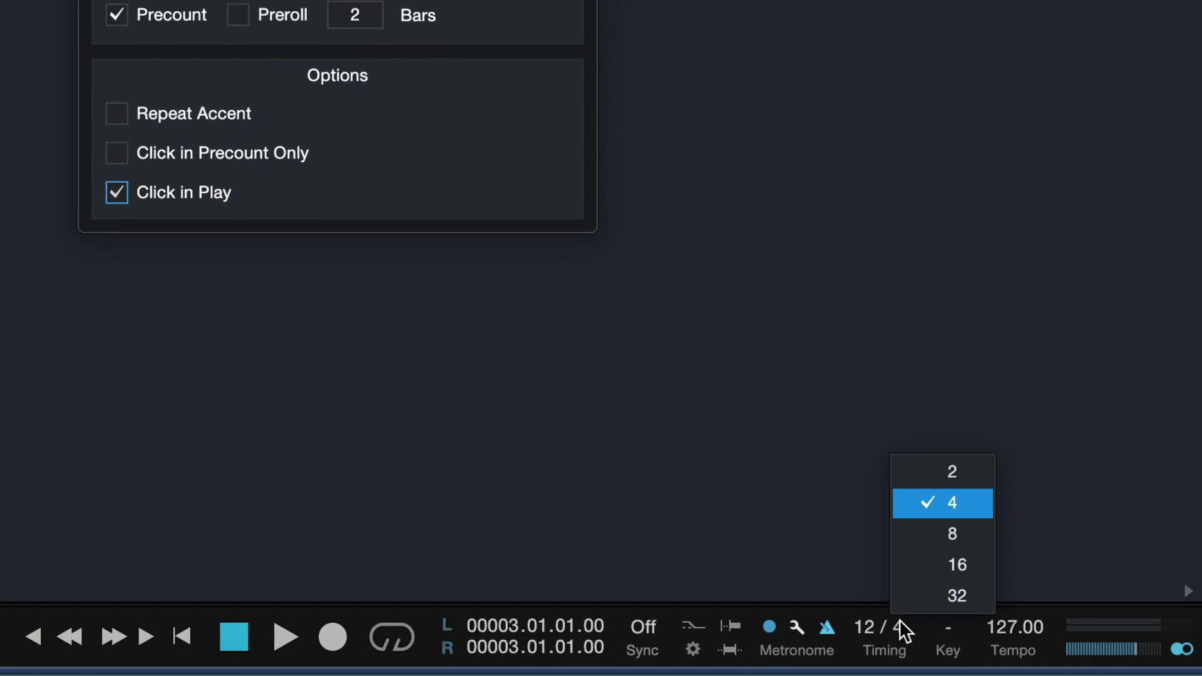
click(943, 540)
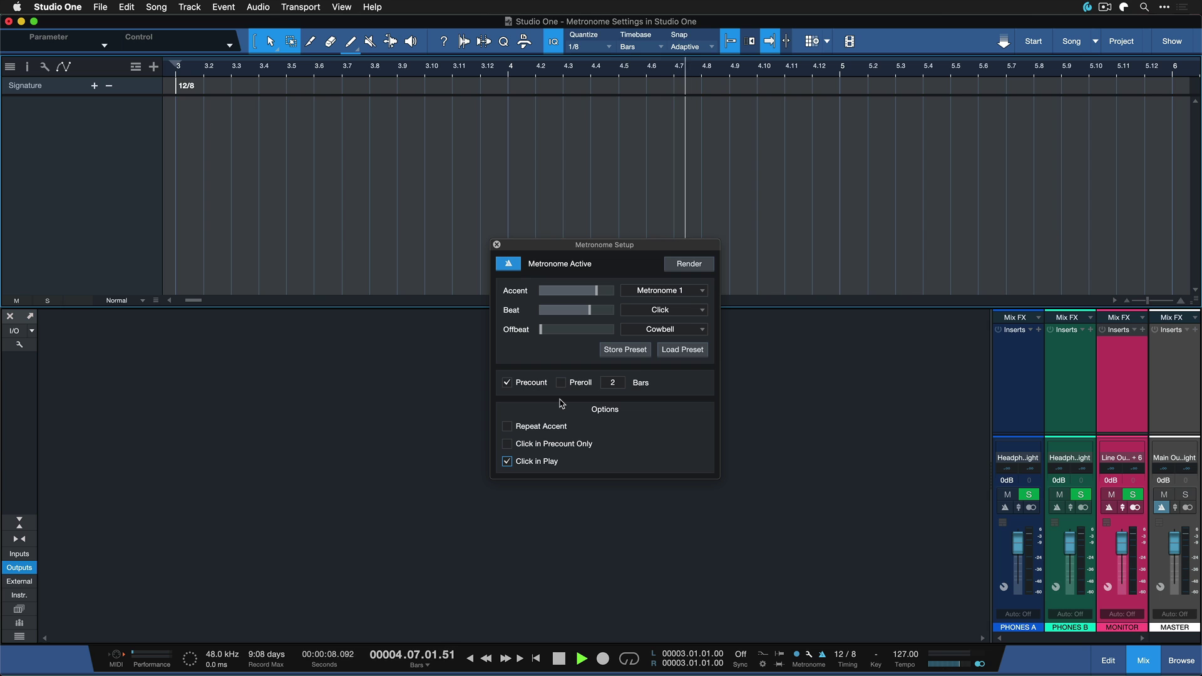
Step: Turn on Repeat Accent and play back to hear the accents
key(space)
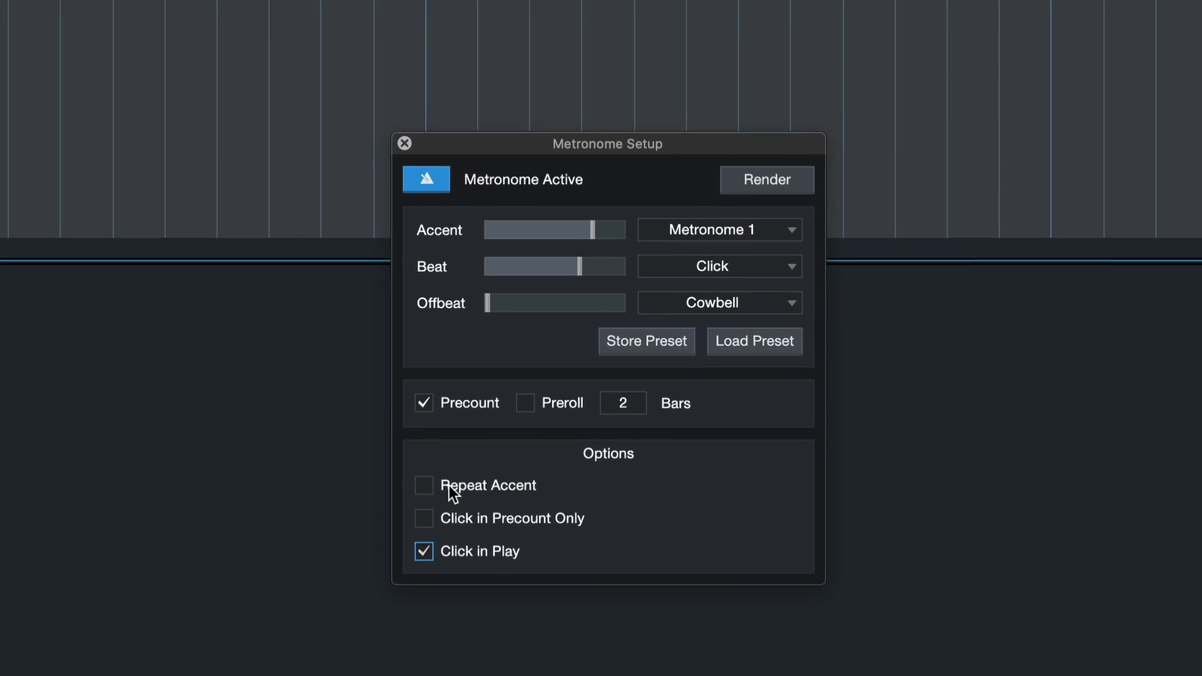
click(525, 429)
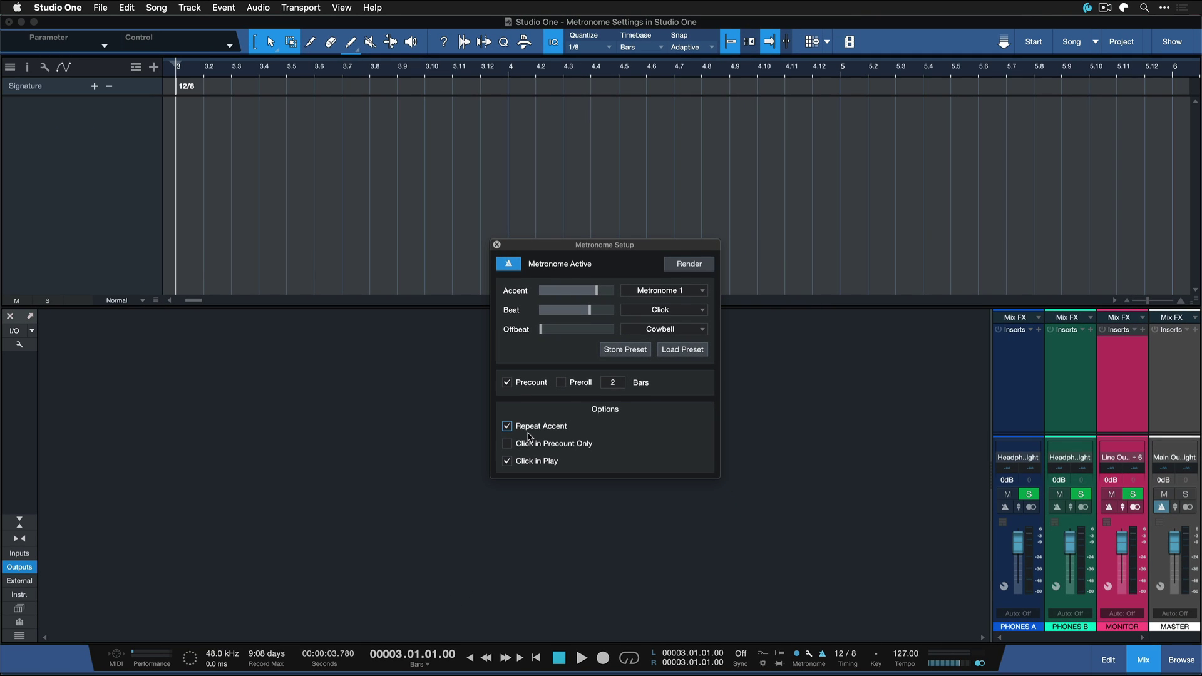
key(space)
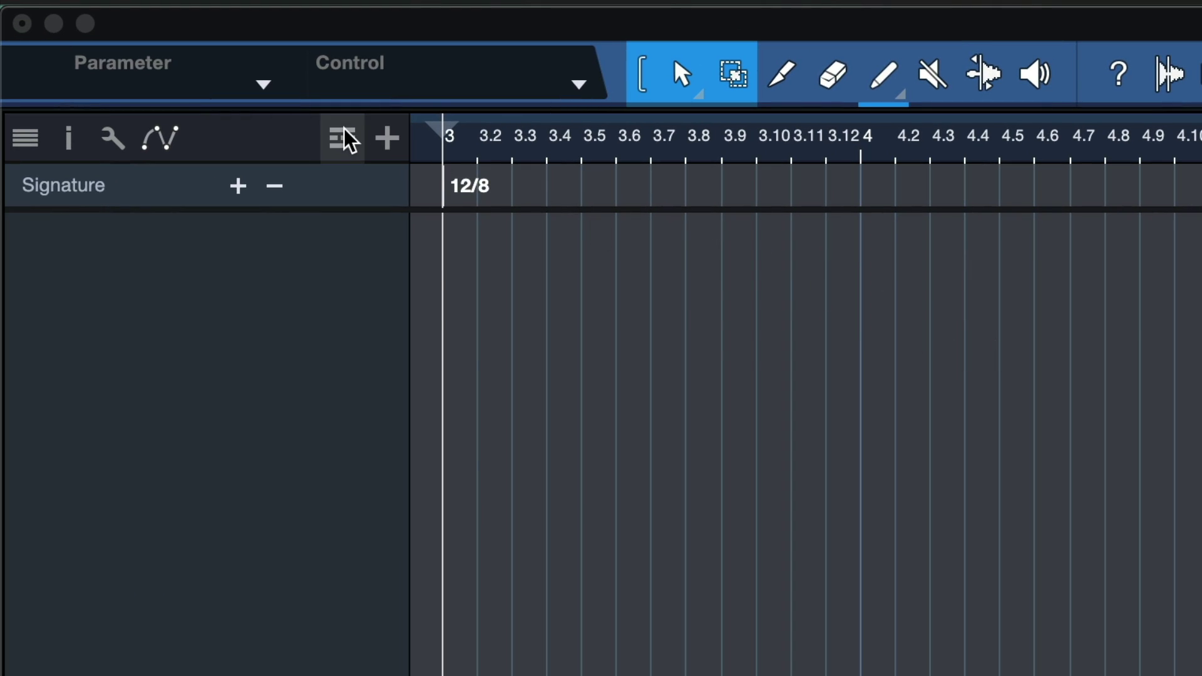
Step: Show the Marker track from the global tracks list and widen the track header area
click(346, 139)
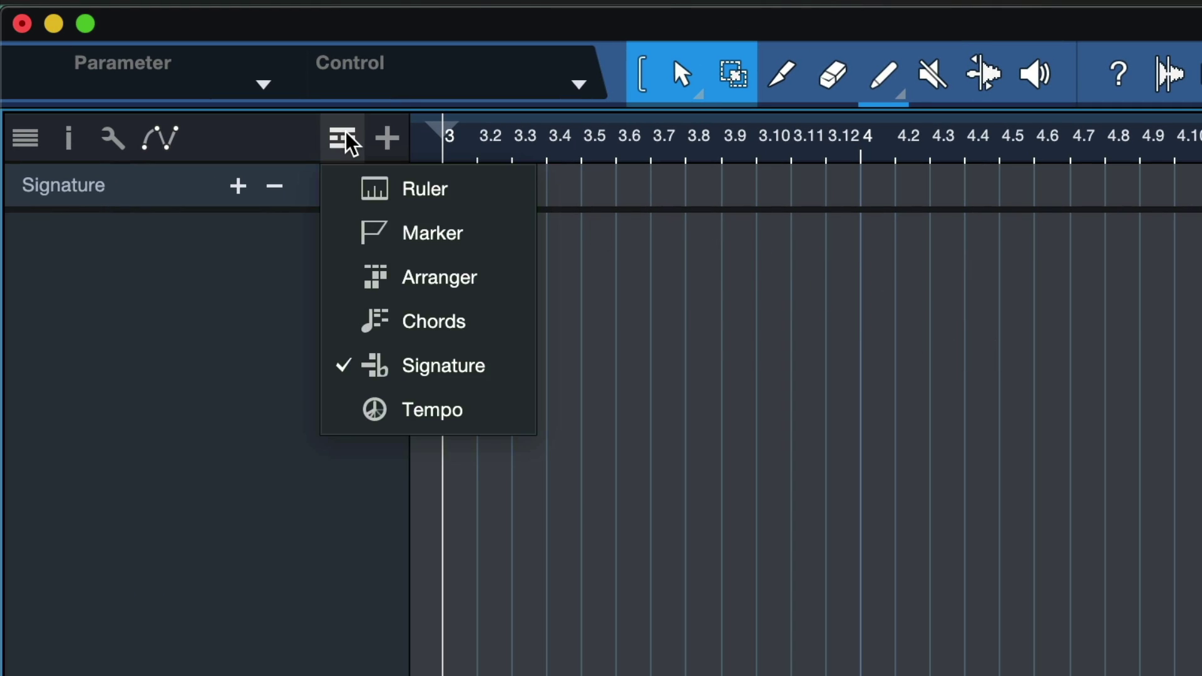
click(349, 148)
click(354, 150)
click(623, 279)
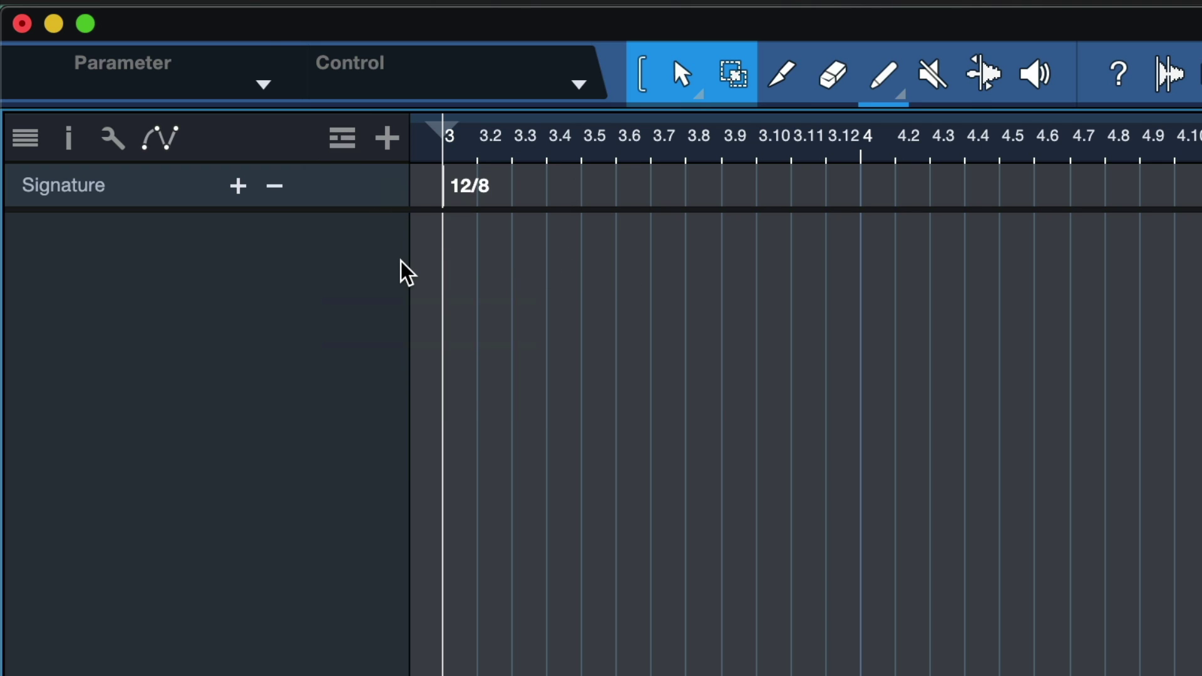
drag(405, 268, 537, 279)
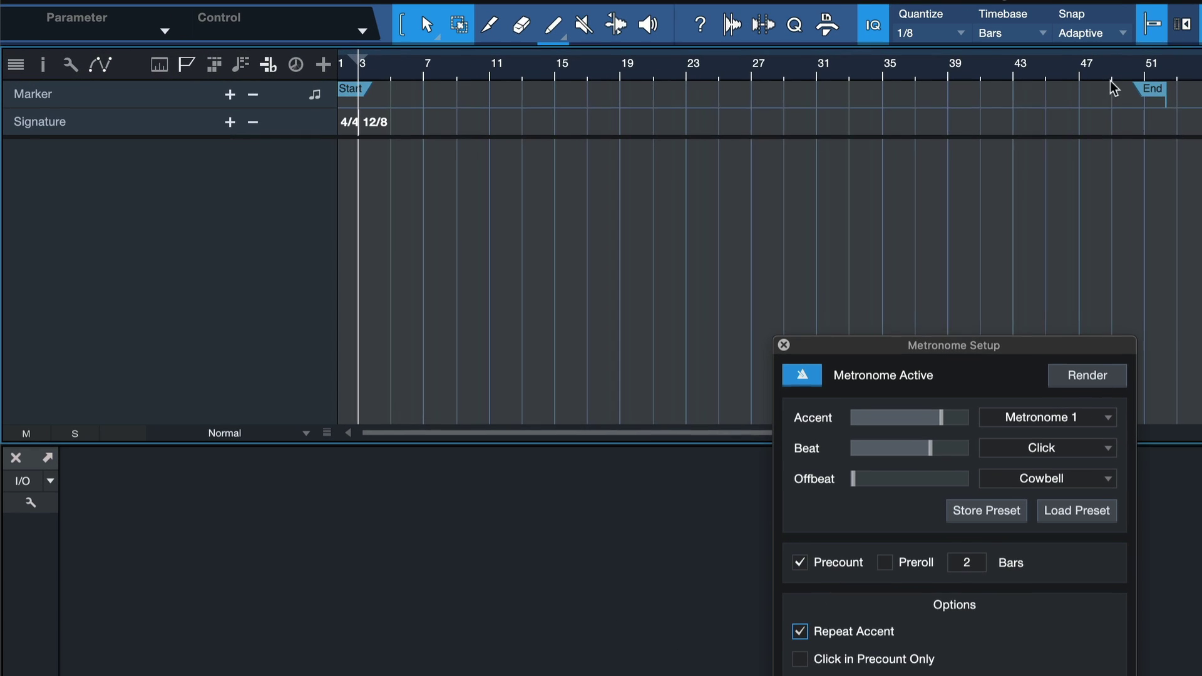
Step: Move the song End marker to bar 38 and bring up the Render Click options
click(1167, 95)
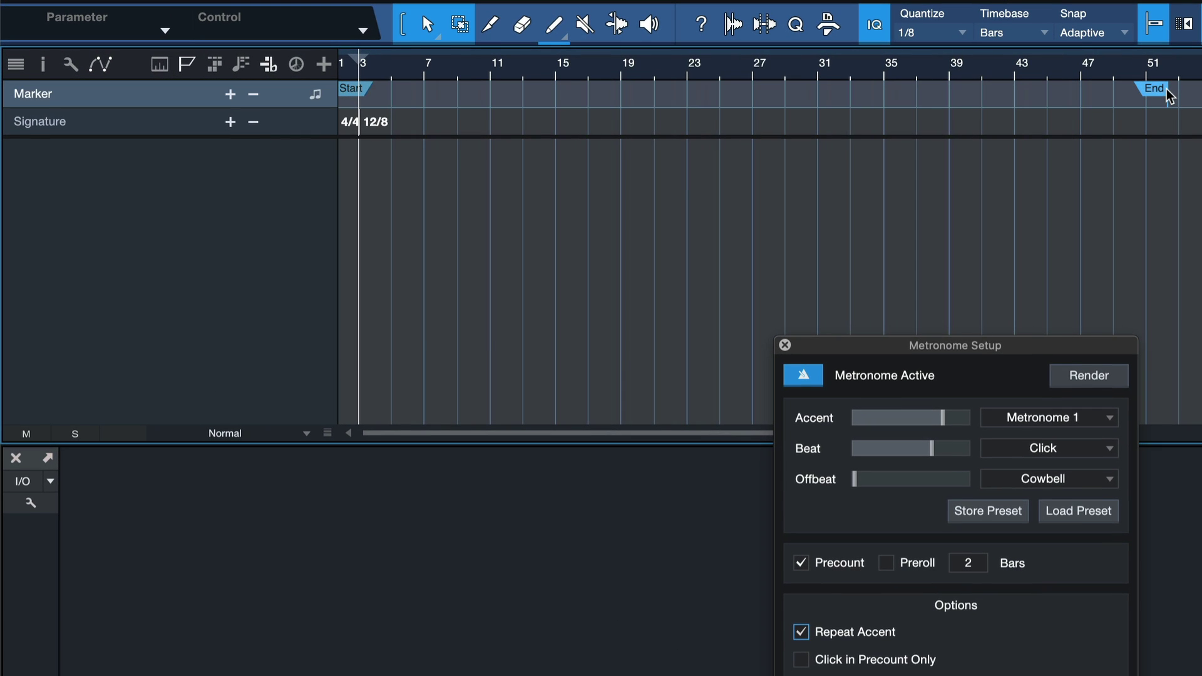
mouse_move(1168, 95)
mouse_down()
mouse_move(743, 91)
mouse_move(946, 89)
mouse_up()
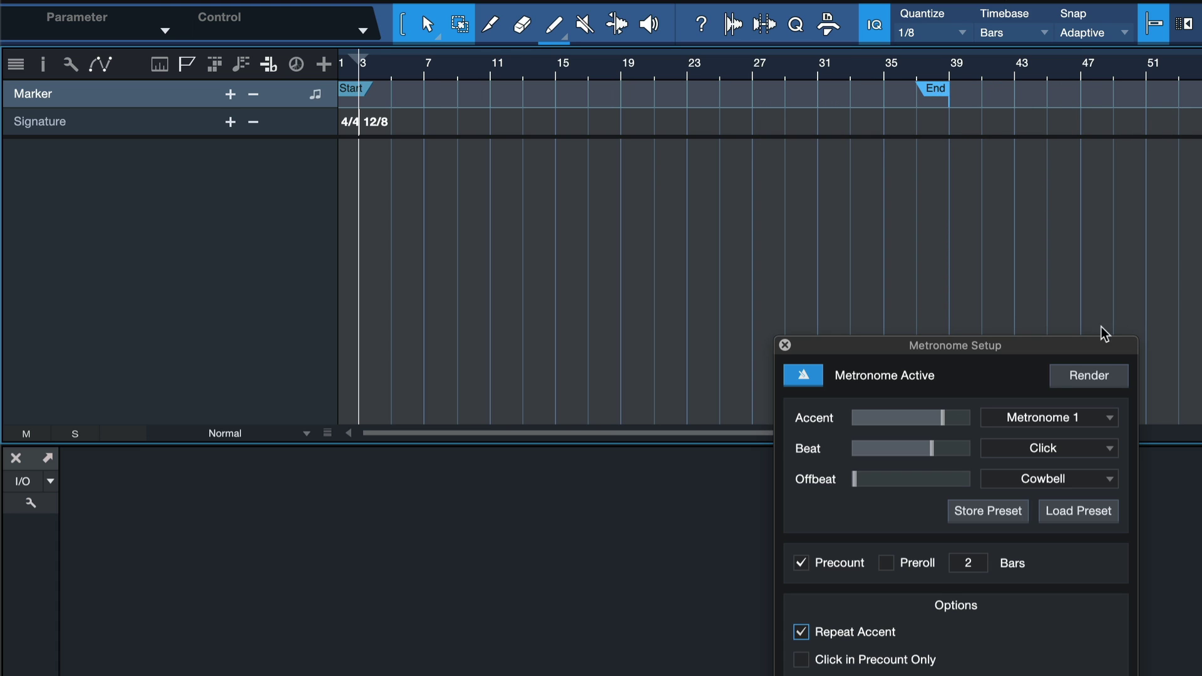
click(1100, 379)
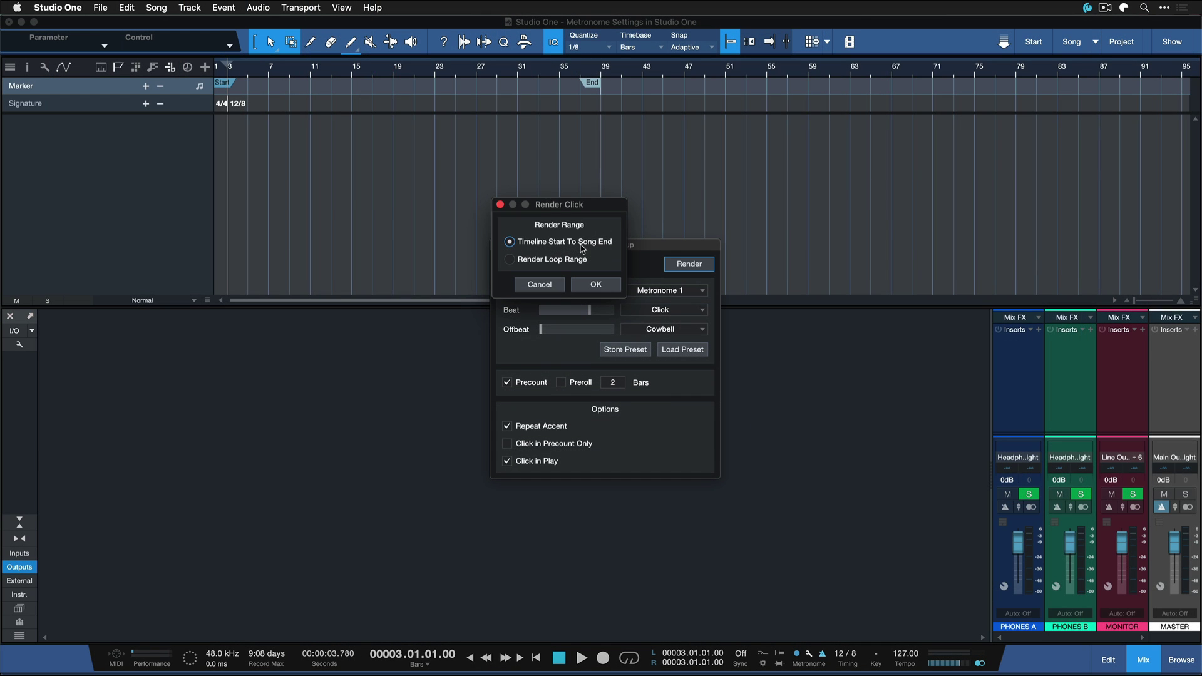
Step: Render the click from Timeline Start To Song End into a new Click audio track, then inspect it
click(592, 283)
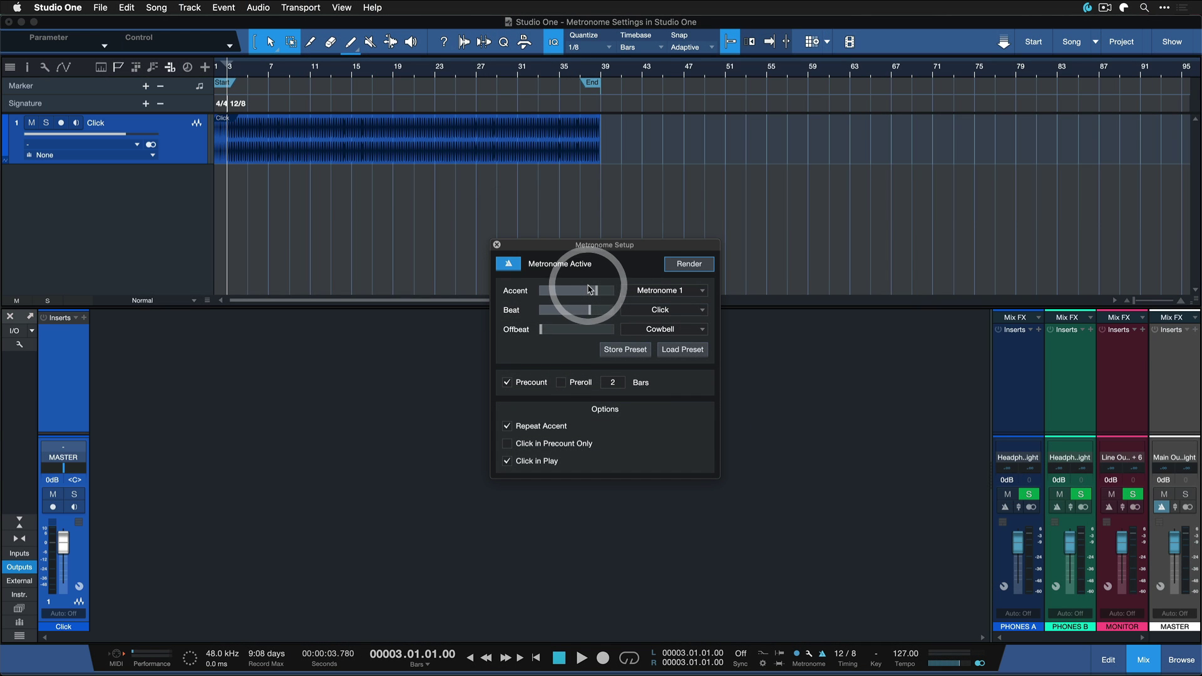
scroll(689, 185, up, 6)
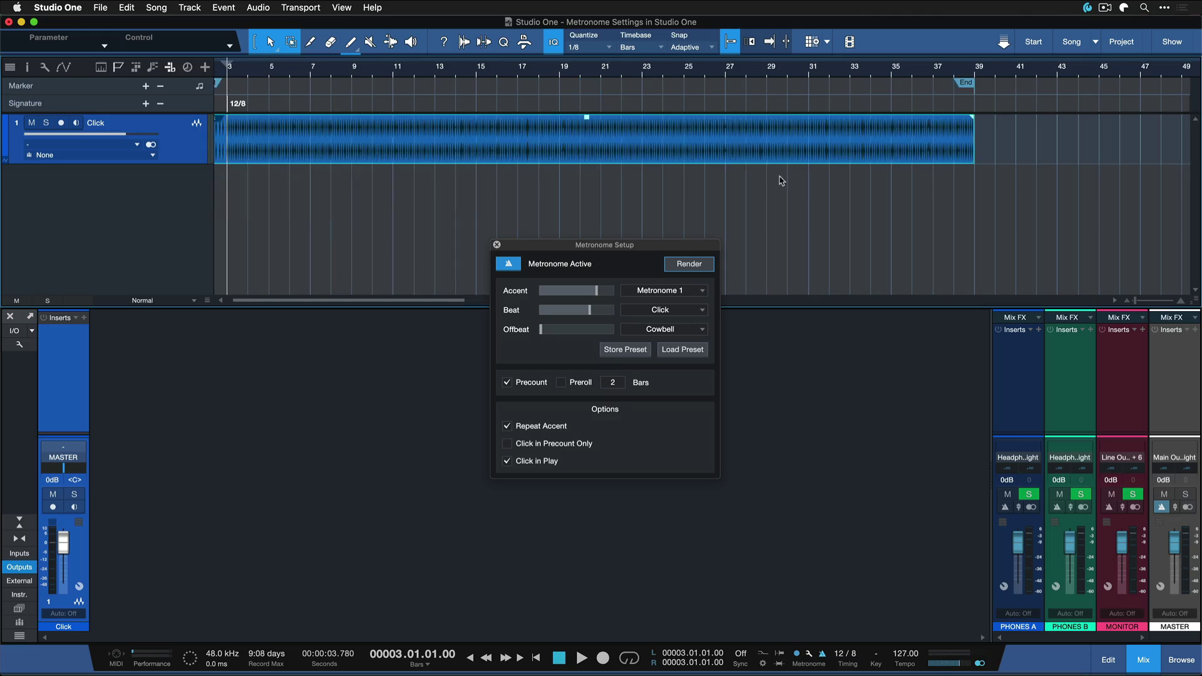
scroll(662, 186, up, 1)
scroll(661, 186, down, 2)
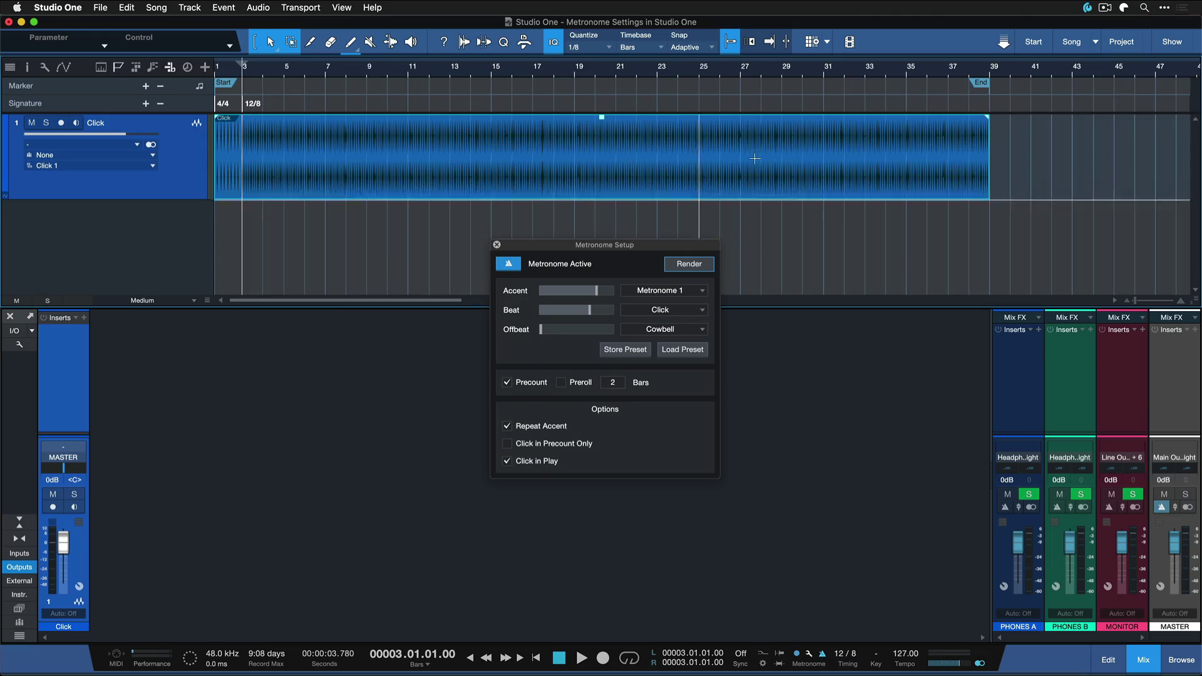